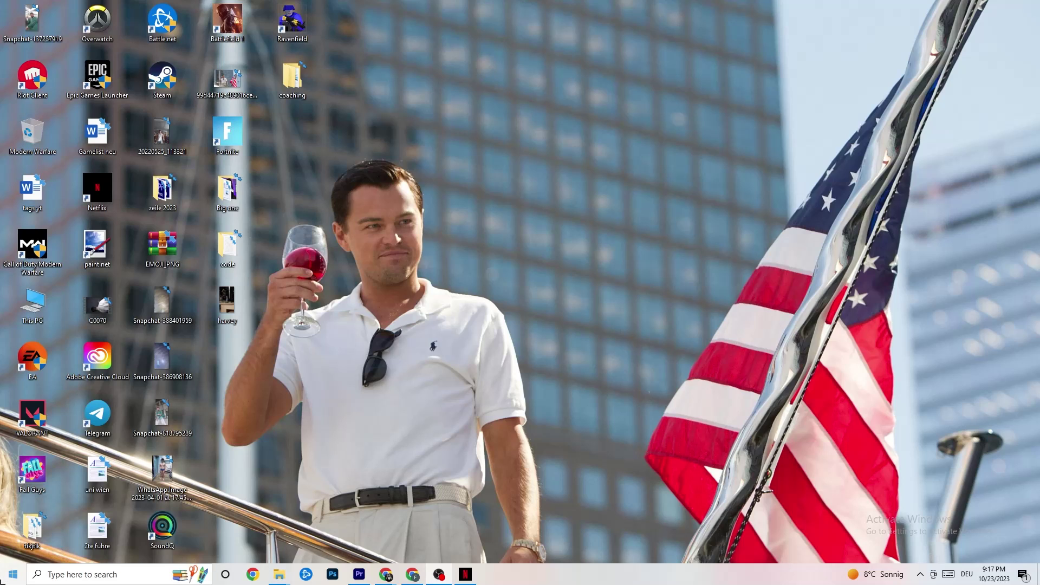
- Open the Windows display settings and check the scaling choices for text, apps and other items
{"action": "left_click", "coordinate": [11, 574]}
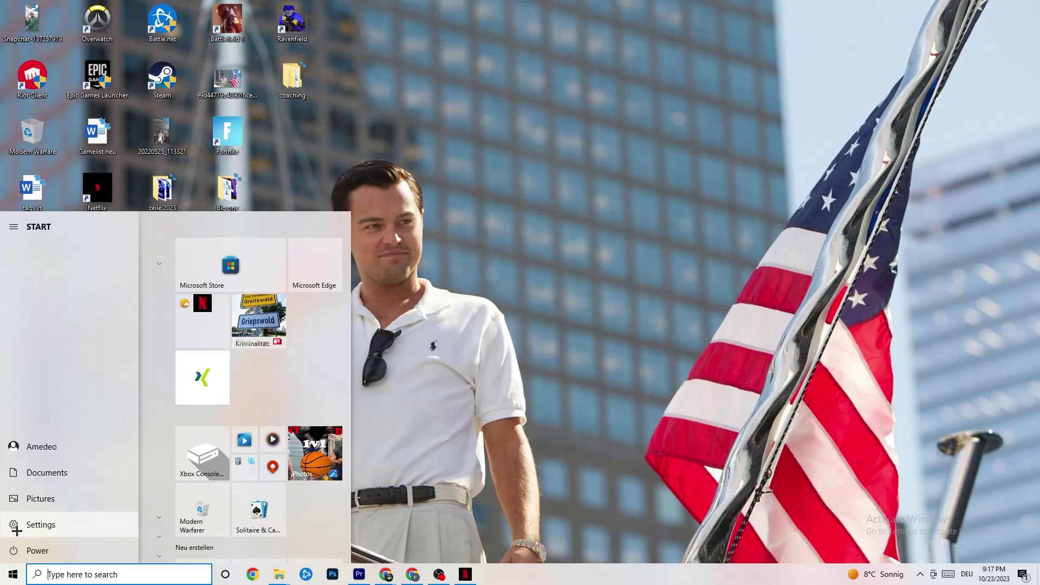
{"action": "left_click", "coordinate": [14, 524]}
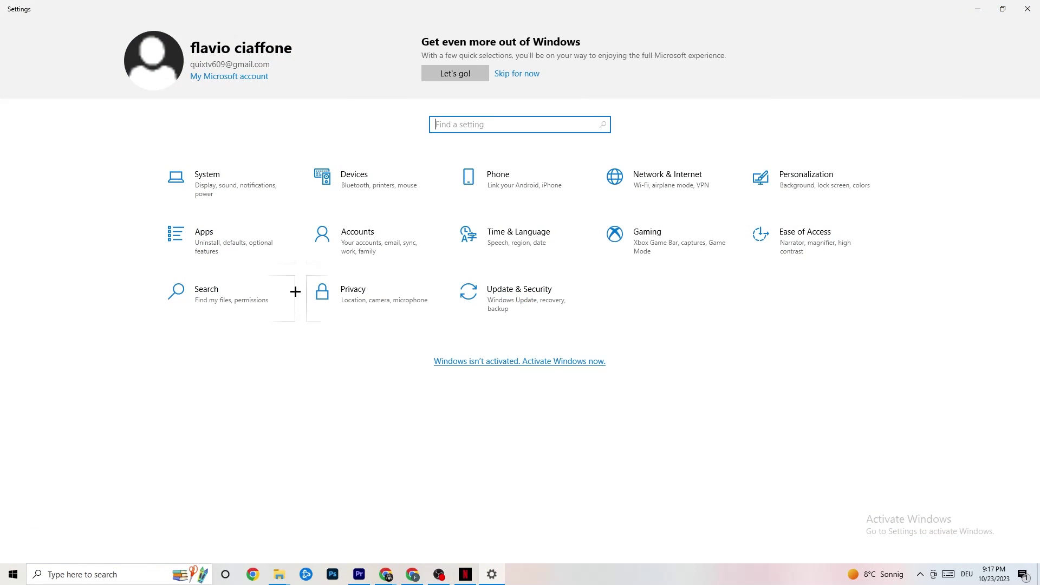
{"action": "left_click", "coordinate": [223, 185]}
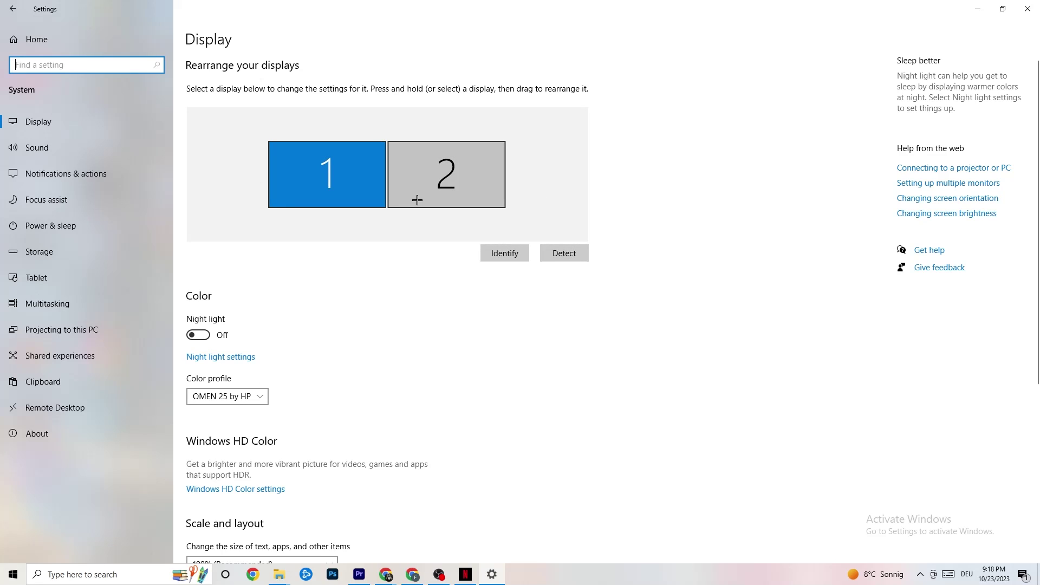
{"action": "scroll", "coordinate": [338, 223], "scroll_direction": "down", "scroll_amount": 4}
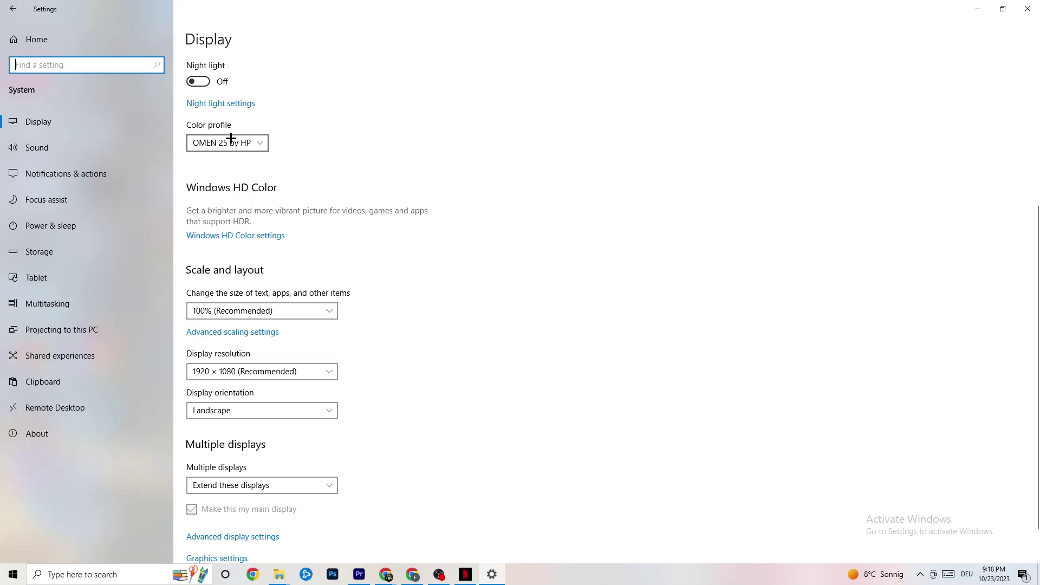
{"action": "mouse_move", "coordinate": [263, 142]}
{"action": "left_mouse_down"}
{"action": "mouse_move", "coordinate": [341, 111]}
{"action": "mouse_move", "coordinate": [279, 143]}
{"action": "left_mouse_up"}
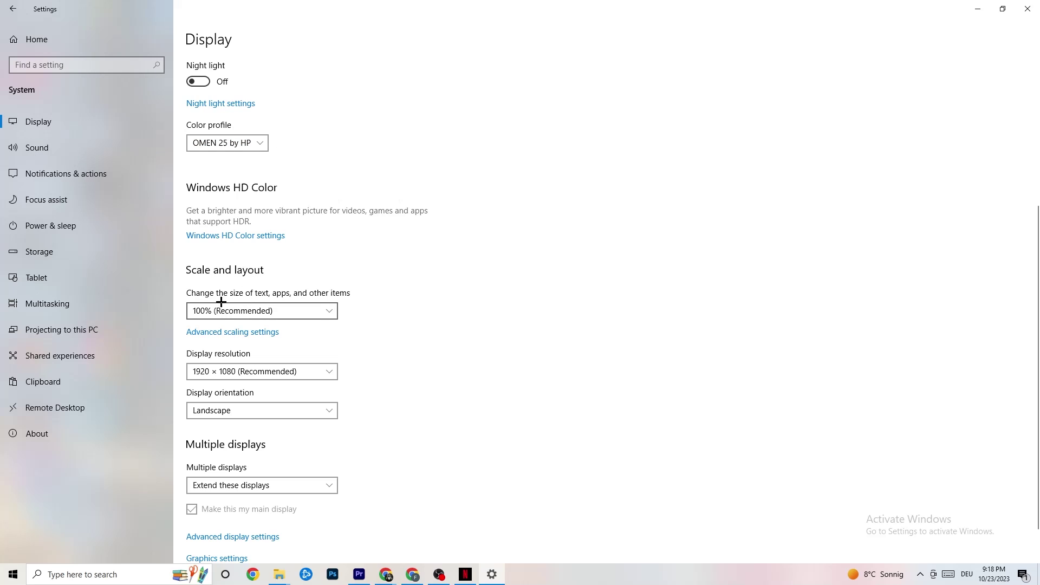
{"action": "left_click", "coordinate": [319, 310]}
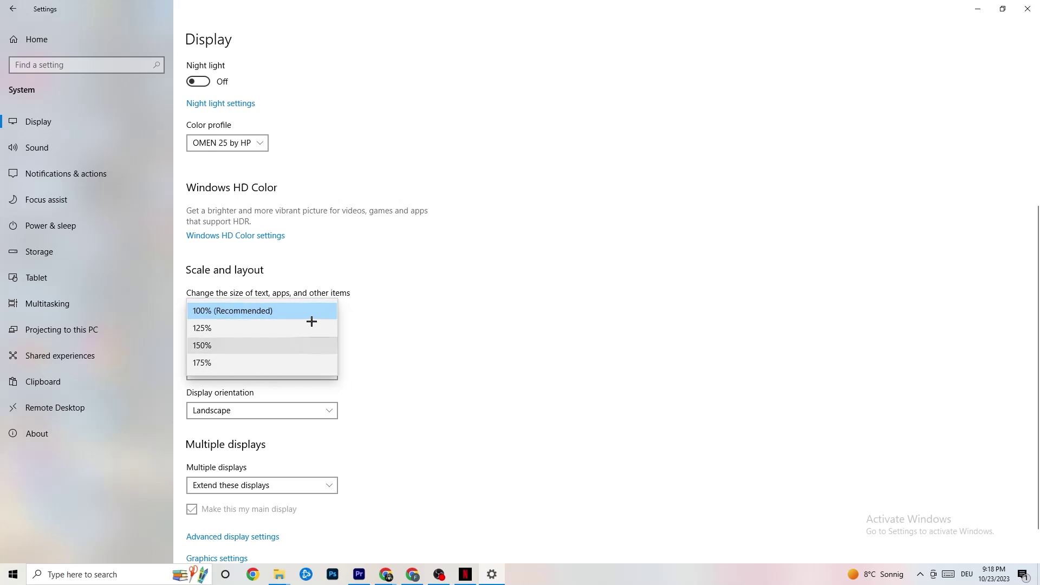
{"action": "left_click", "coordinate": [445, 266]}
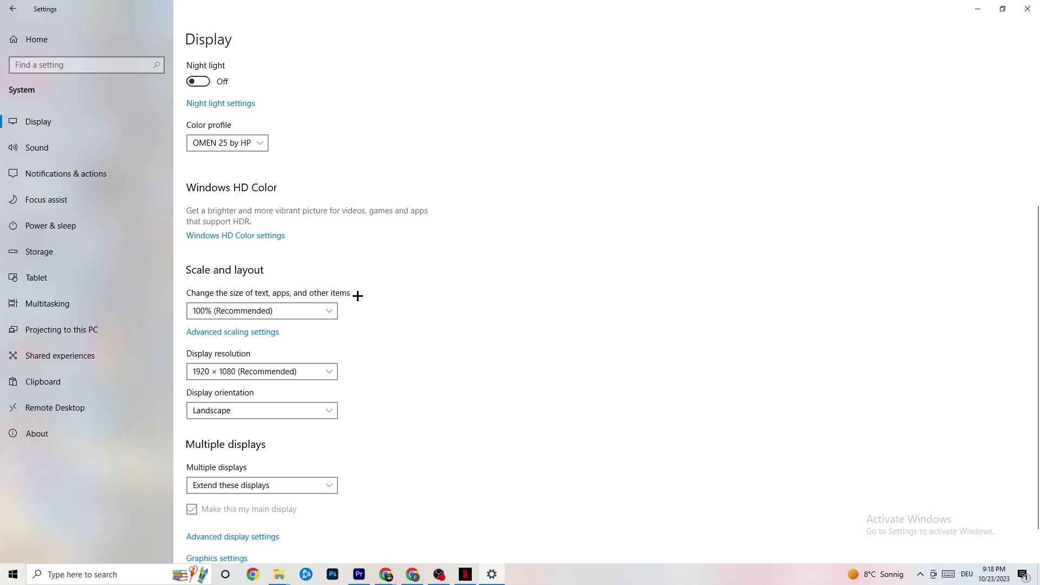
- Check the available display resolutions for display 1
{"action": "left_click", "coordinate": [276, 375]}
{"action": "left_click", "coordinate": [276, 374]}
{"action": "left_click", "coordinate": [334, 371]}
{"action": "left_click", "coordinate": [454, 337]}
{"action": "left_click", "coordinate": [331, 372]}
{"action": "left_click", "coordinate": [432, 349]}
- Open the Storage Sense configuration and check its run frequency and recycle bin cleanup options, then return to the settings home page
{"action": "left_click", "coordinate": [67, 259]}
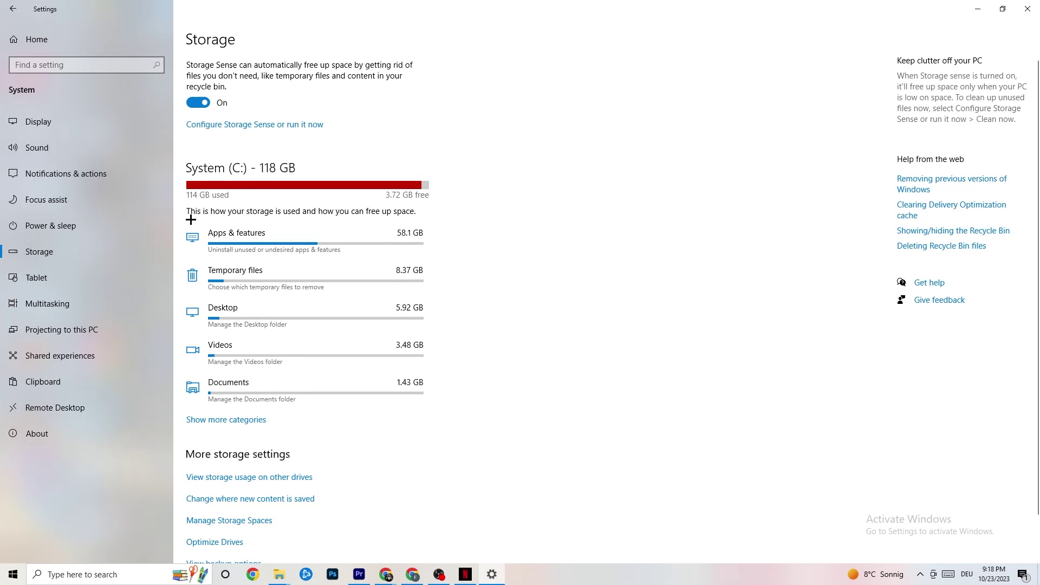
{"action": "left_click", "coordinate": [300, 125]}
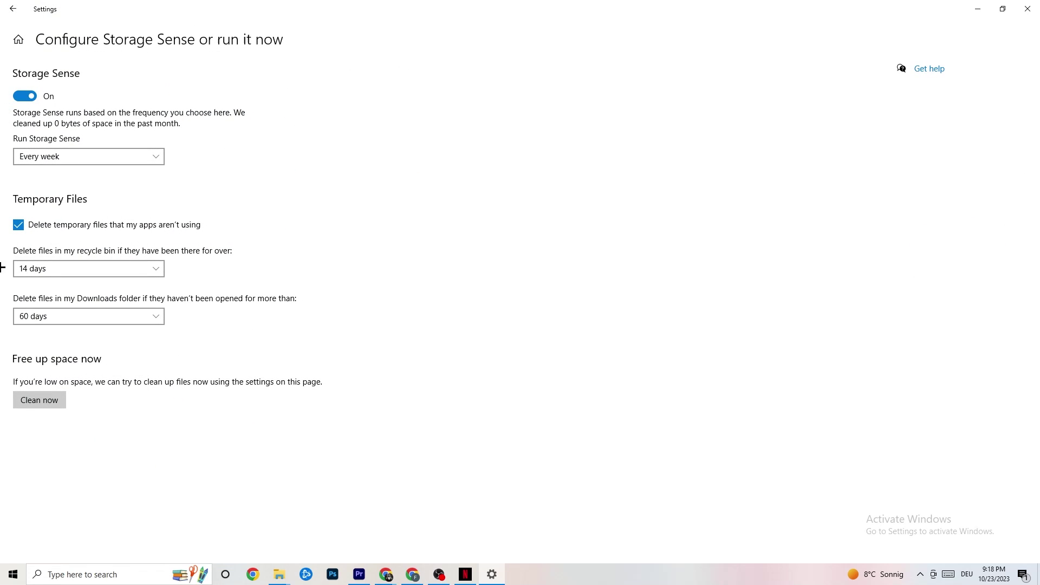
{"action": "left_click", "coordinate": [109, 267]}
{"action": "left_click", "coordinate": [206, 216]}
{"action": "left_click", "coordinate": [98, 160]}
{"action": "left_click", "coordinate": [97, 156]}
{"action": "left_click", "coordinate": [9, 4]}
{"action": "left_click", "coordinate": [10, 4]}
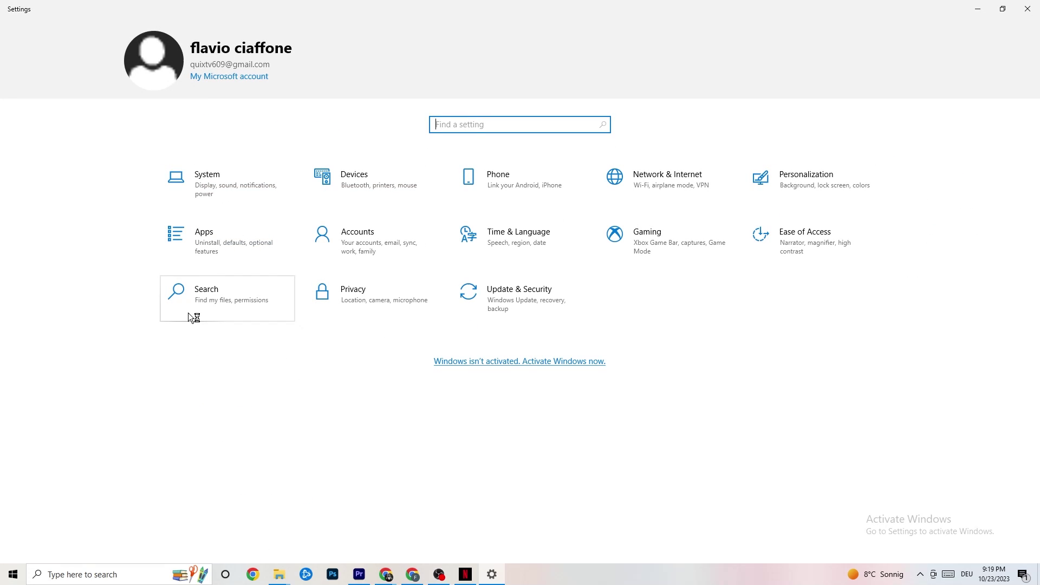
- Examine the power plans offered in the additional power settings, then return to the settings home page
{"action": "left_click", "coordinate": [242, 174]}
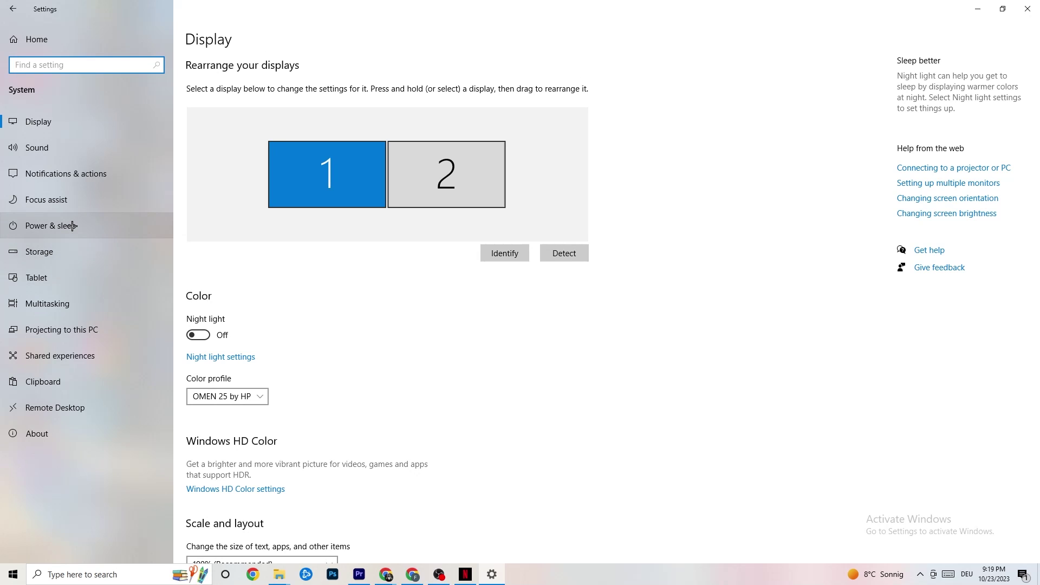
{"action": "left_click", "coordinate": [35, 221]}
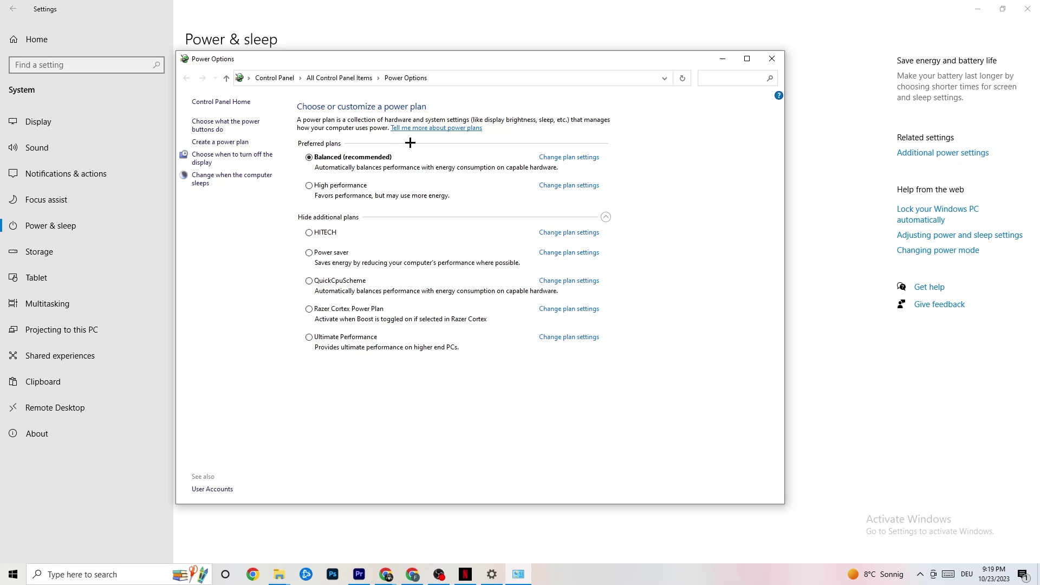
{"action": "left_click", "coordinate": [775, 61]}
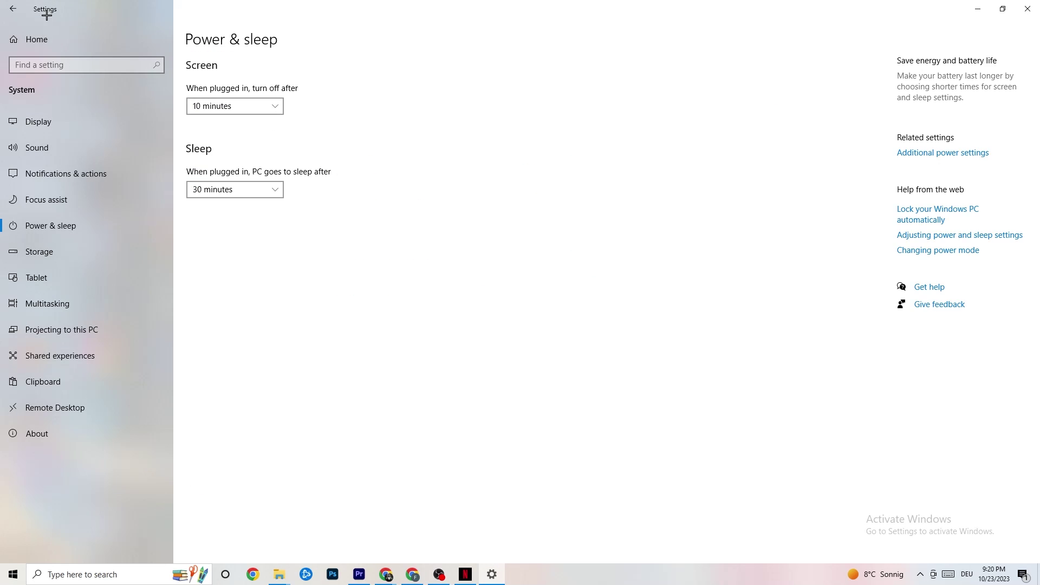
{"action": "left_click", "coordinate": [18, 8]}
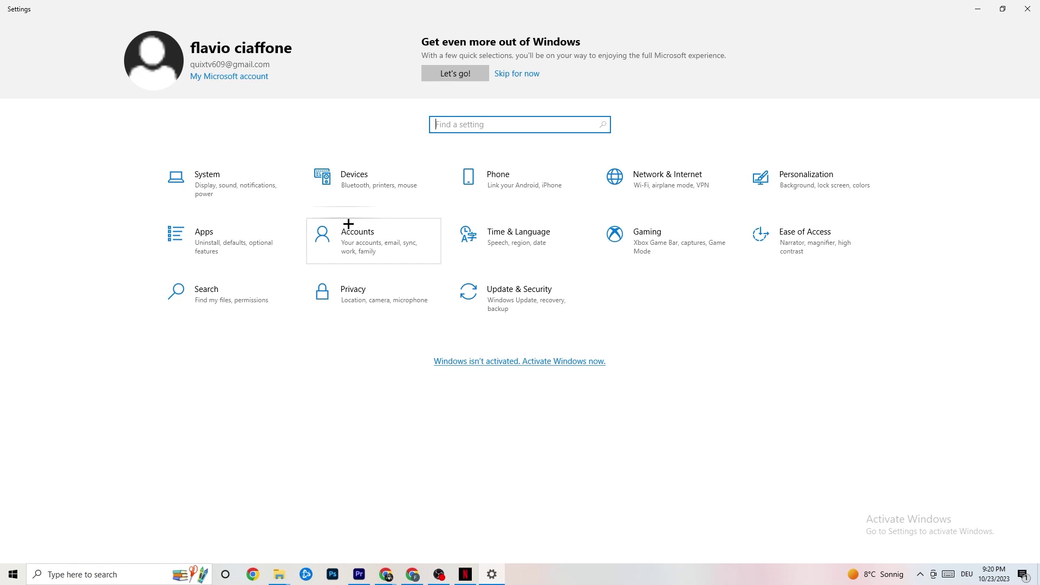
- Open the gaming settings and review the Xbox Game Bar switch and keyboard shortcuts
{"action": "left_click", "coordinate": [660, 254]}
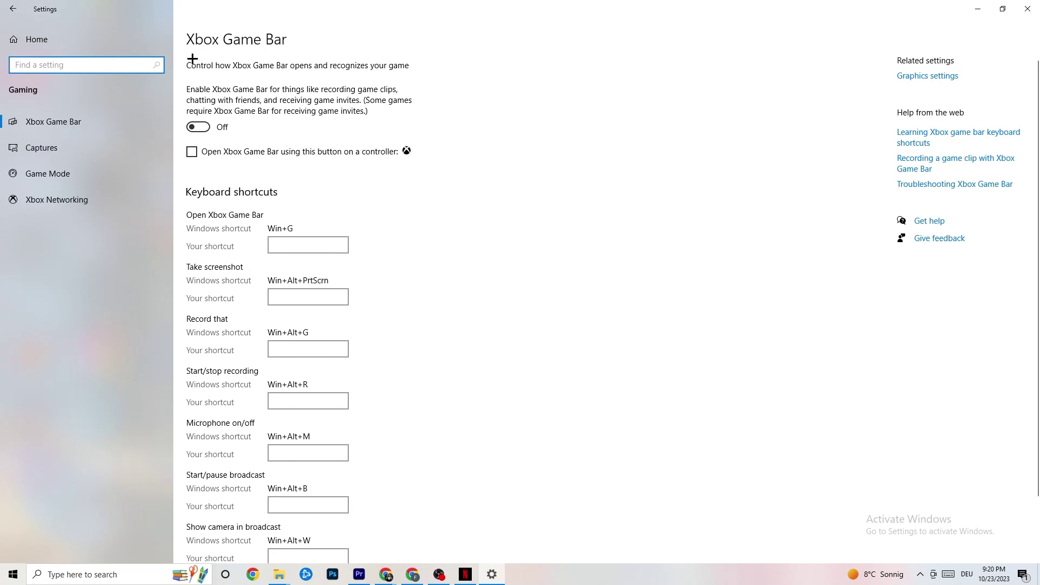
{"action": "scroll", "coordinate": [347, 227], "scroll_direction": "down", "scroll_amount": 3}
{"action": "scroll", "coordinate": [361, 383], "scroll_direction": "up", "scroll_amount": 3}
{"action": "left_click", "coordinate": [223, 128]}
{"action": "left_click", "coordinate": [227, 130]}
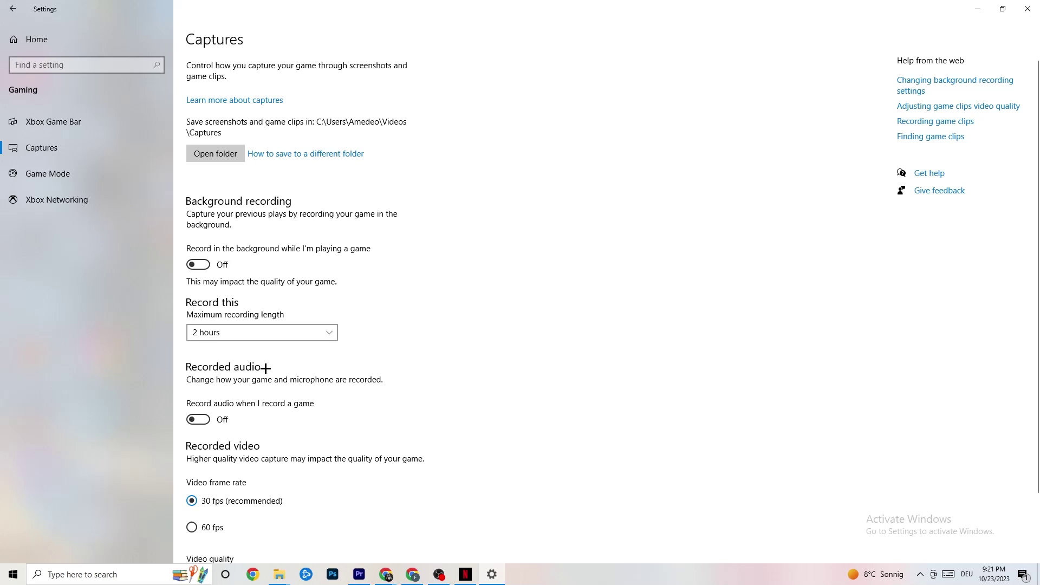
- Review the background recording, audio and video capture options and the Game Mode setting
{"action": "scroll", "coordinate": [281, 378], "scroll_direction": "down", "scroll_amount": 3}
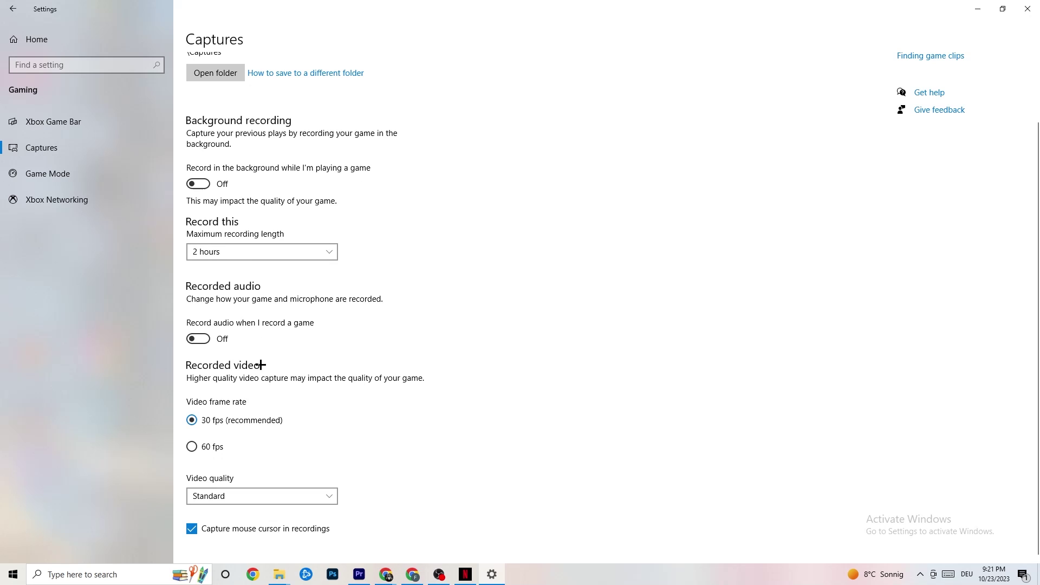
{"action": "left_click", "coordinate": [81, 179]}
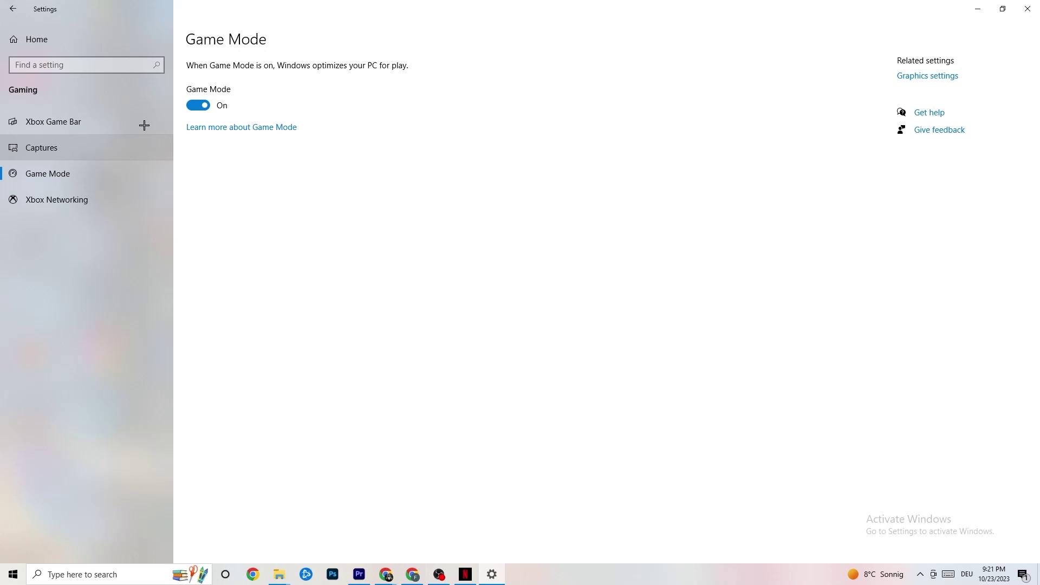
{"action": "left_click", "coordinate": [16, 8]}
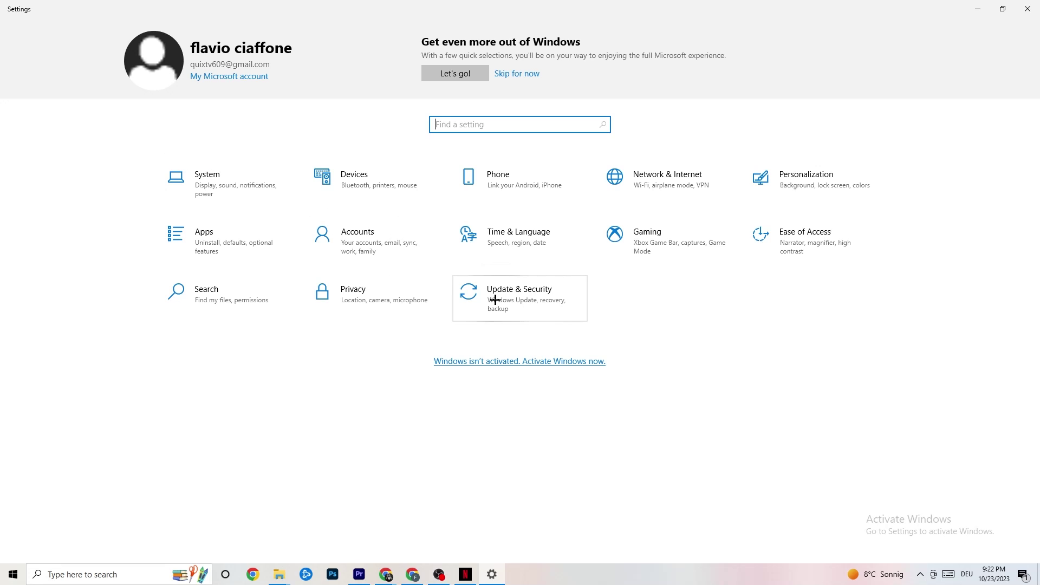
- Check the Windows Update status and the Troubleshoot page, then close the settings
{"action": "left_click", "coordinate": [537, 308]}
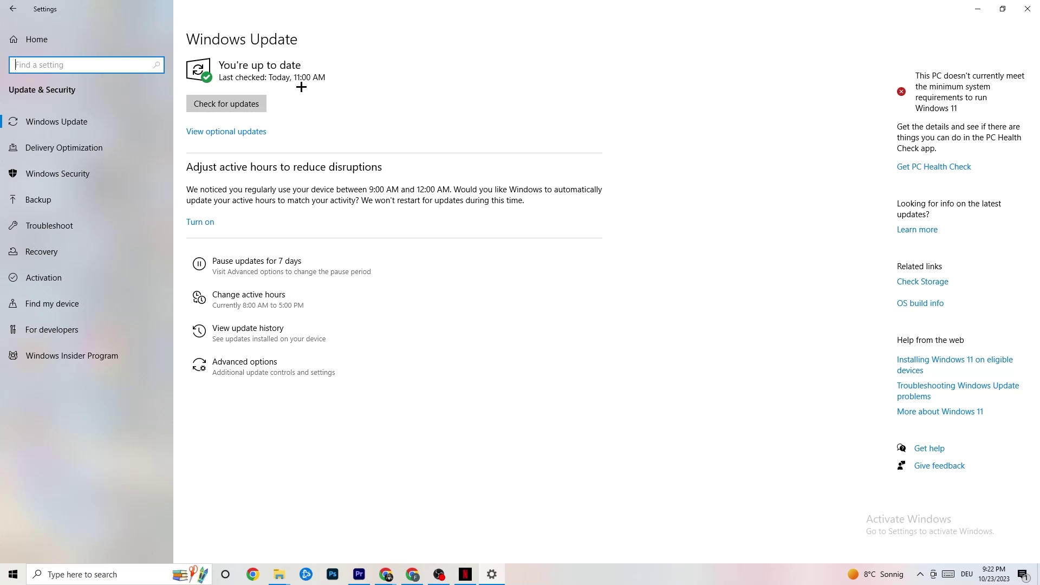
{"action": "left_click", "coordinate": [315, 79]}
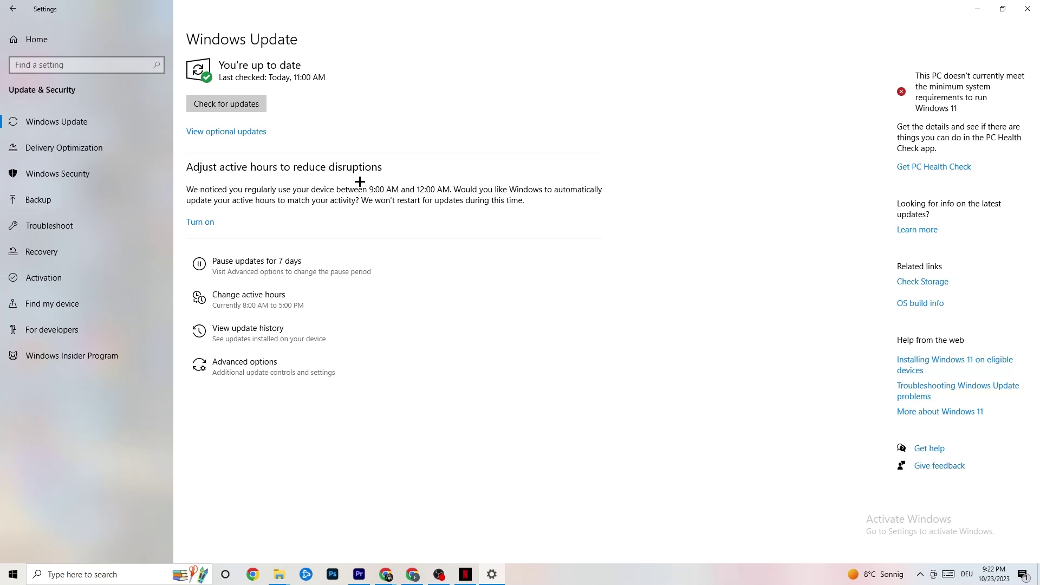
{"action": "left_click", "coordinate": [93, 226]}
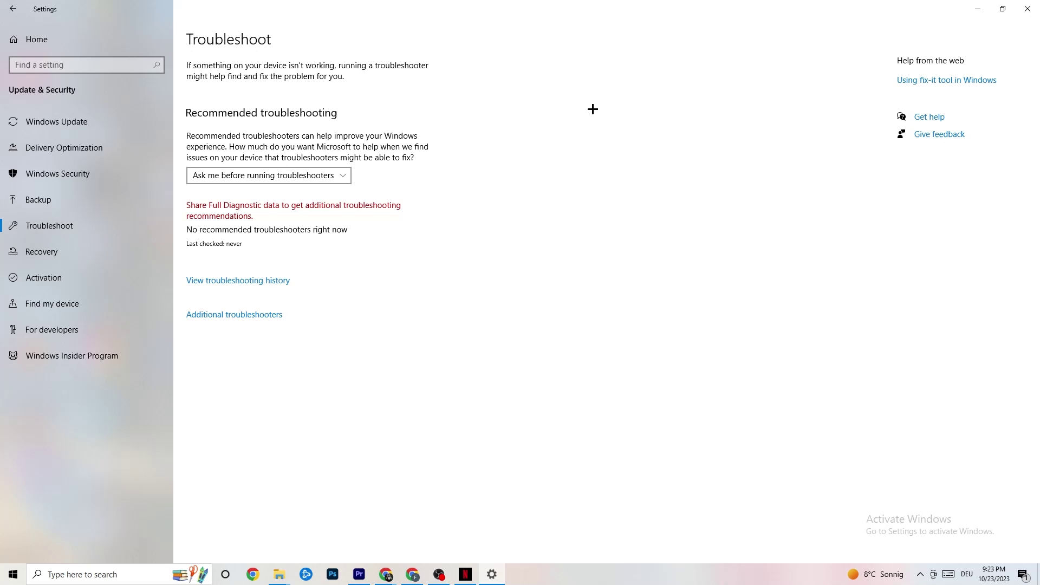
{"action": "left_click", "coordinate": [1027, 9]}
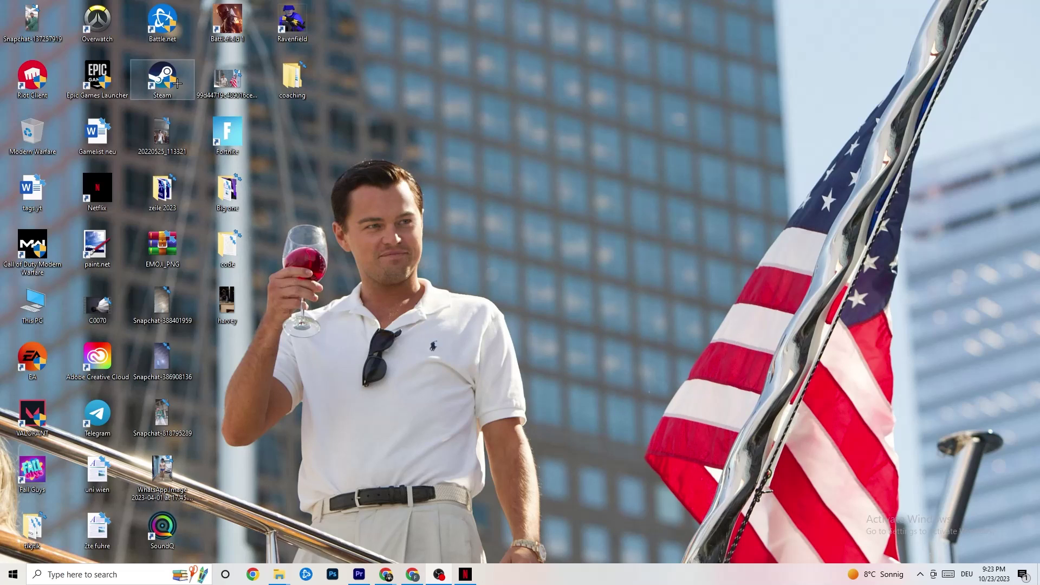
- Move the Steam desktop shortcut away from the other icons to an empty area near the middle of the desktop
{"action": "left_click_drag", "start_coordinate": [176, 81], "coordinate": [573, 202]}
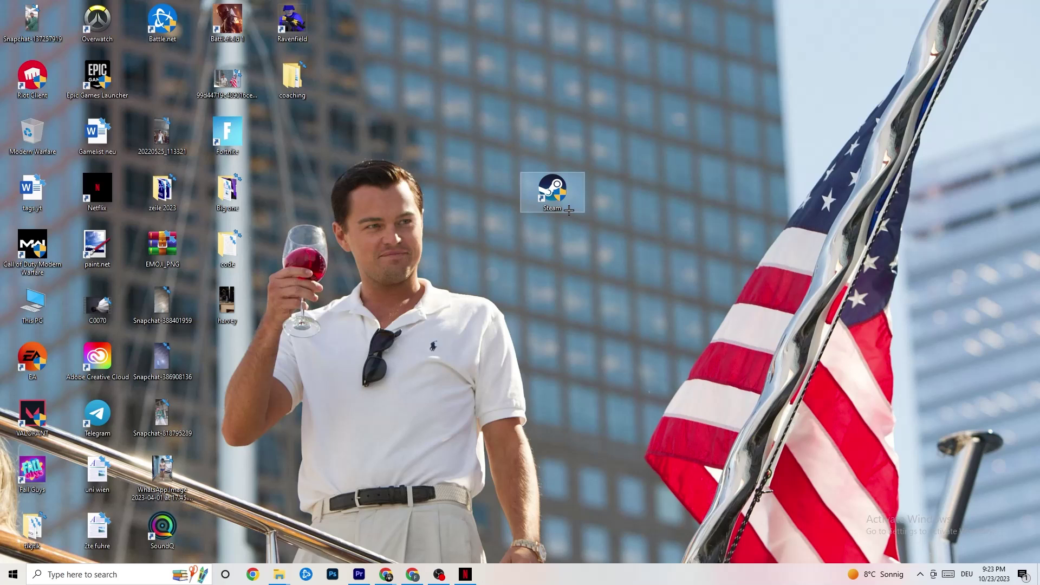
{"action": "right_click", "coordinate": [552, 198]}
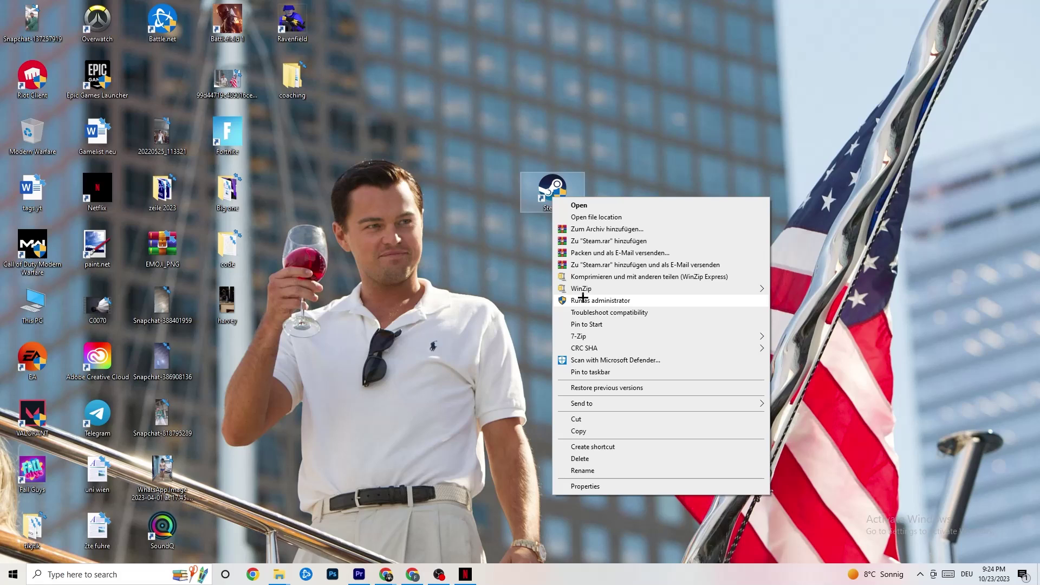
{"action": "left_click", "coordinate": [449, 272]}
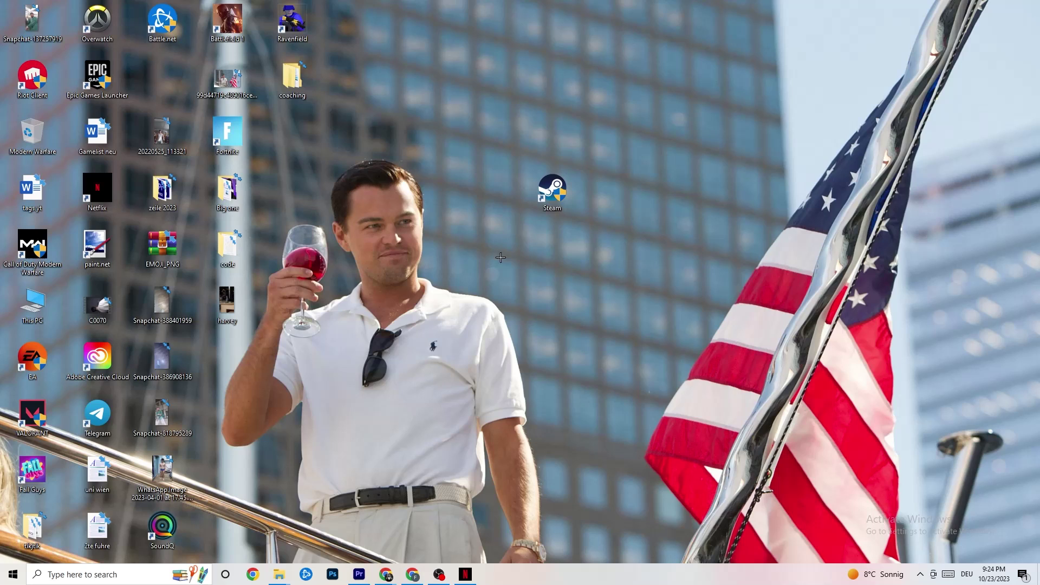
{"action": "left_click_drag", "start_coordinate": [527, 194], "coordinate": [447, 193]}
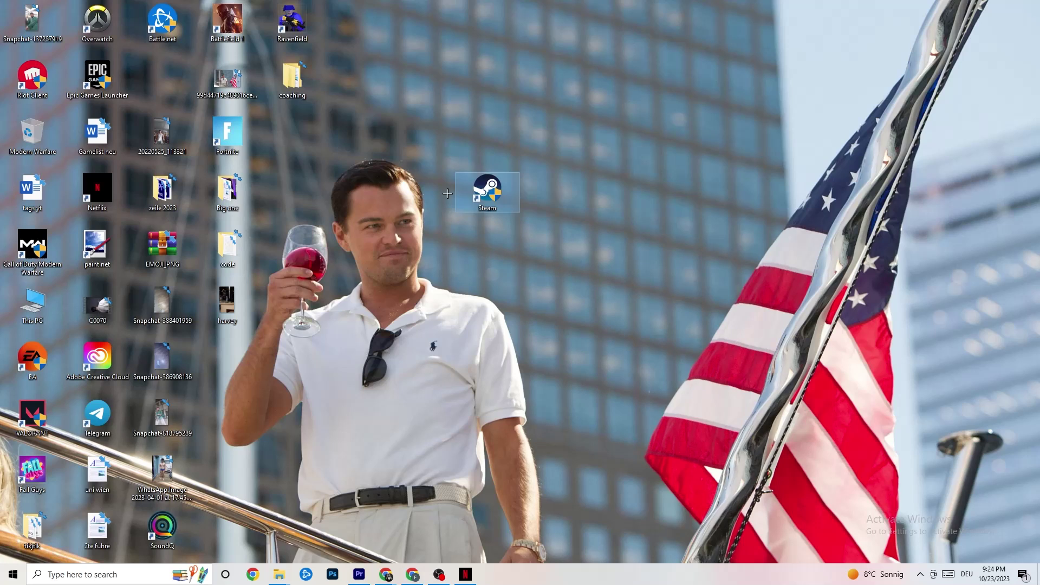
- Review the compatibility mode versions and administrator option in the Steam shortcut's properties and accept the dialog
{"action": "right_click", "coordinate": [479, 195]}
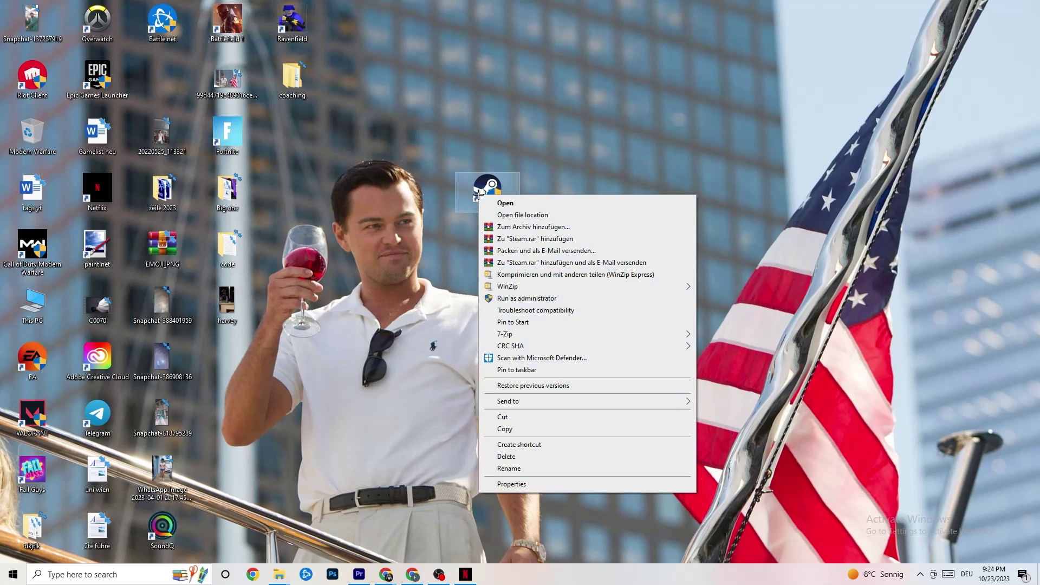
{"action": "left_click", "coordinate": [529, 484]}
{"action": "left_click_drag", "start_coordinate": [563, 196], "coordinate": [414, 47]}
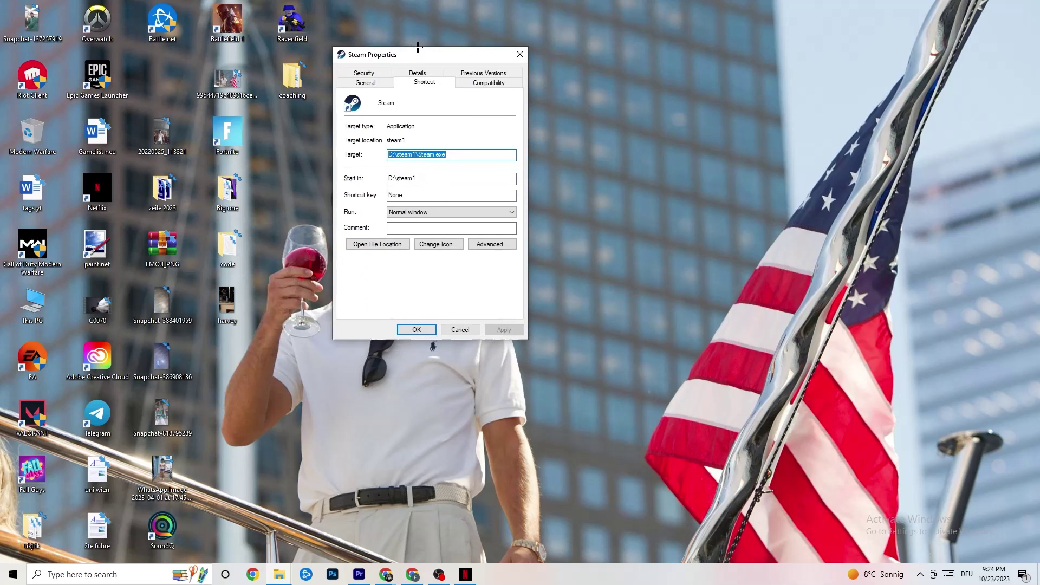
{"action": "left_click", "coordinate": [476, 82]}
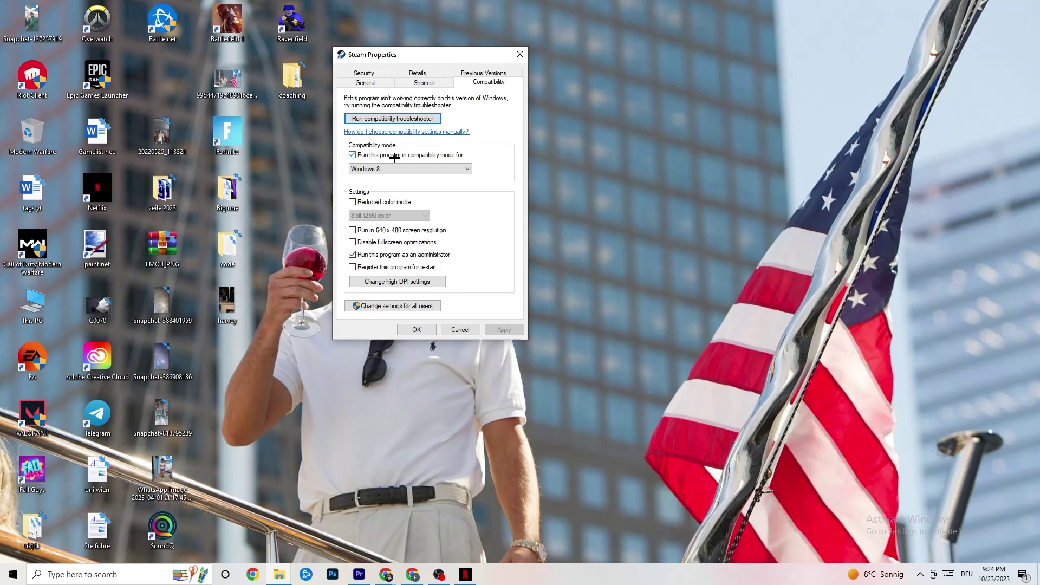
{"action": "left_click", "coordinate": [448, 168]}
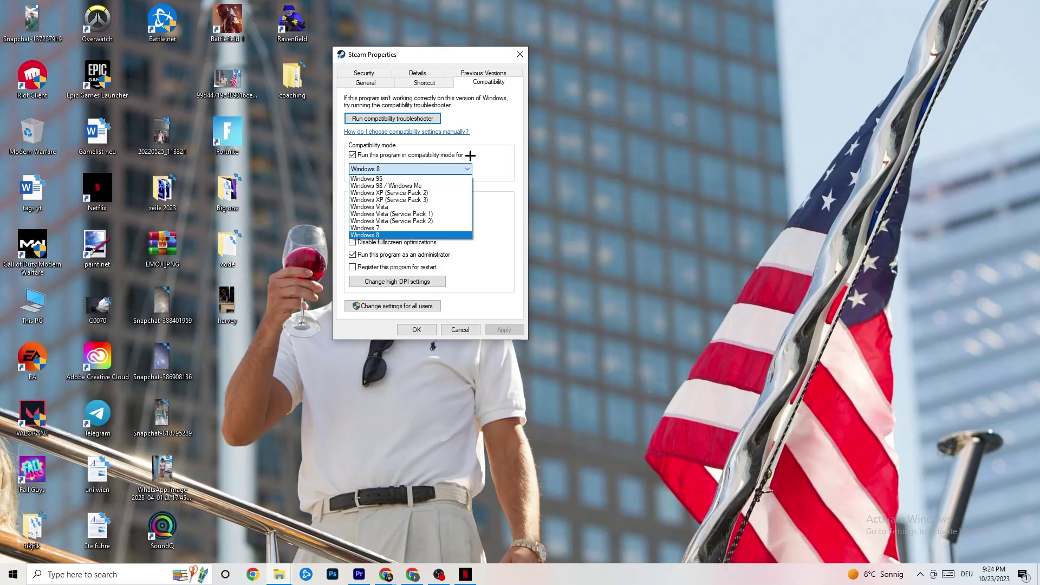
{"action": "left_click", "coordinate": [471, 155]}
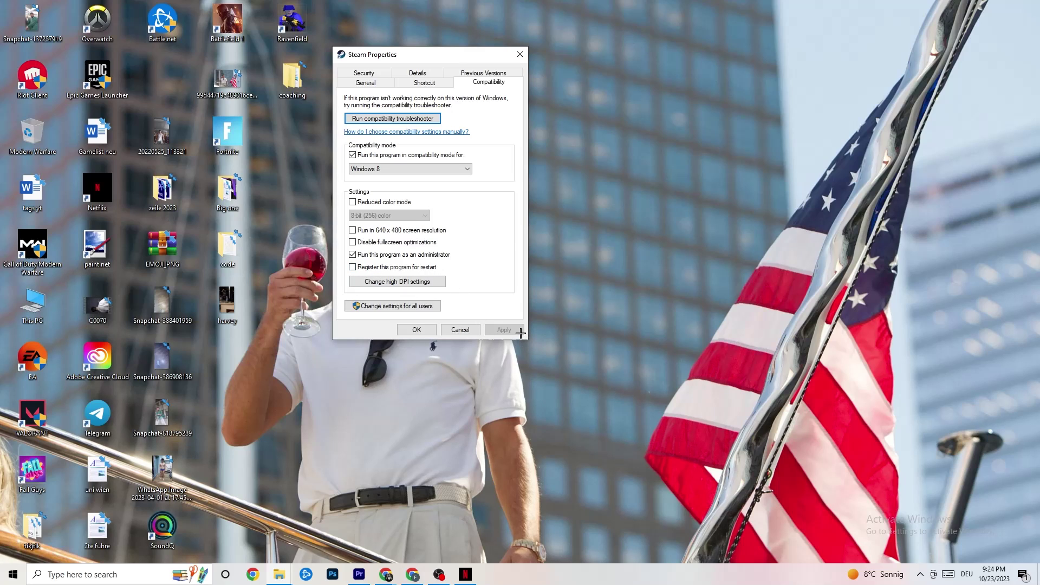
{"action": "left_click", "coordinate": [417, 329]}
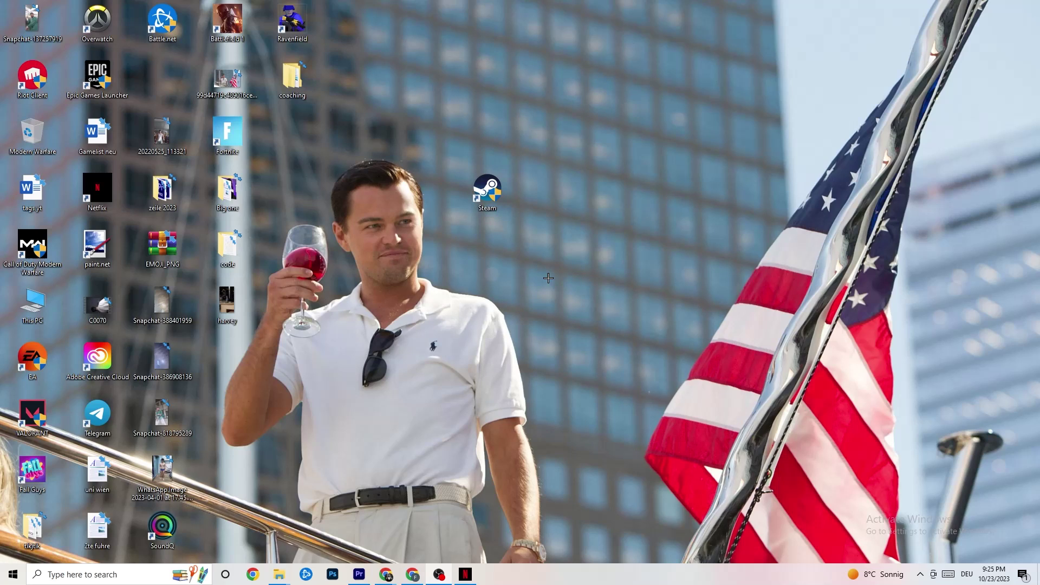
{"action": "right_click", "coordinate": [502, 204]}
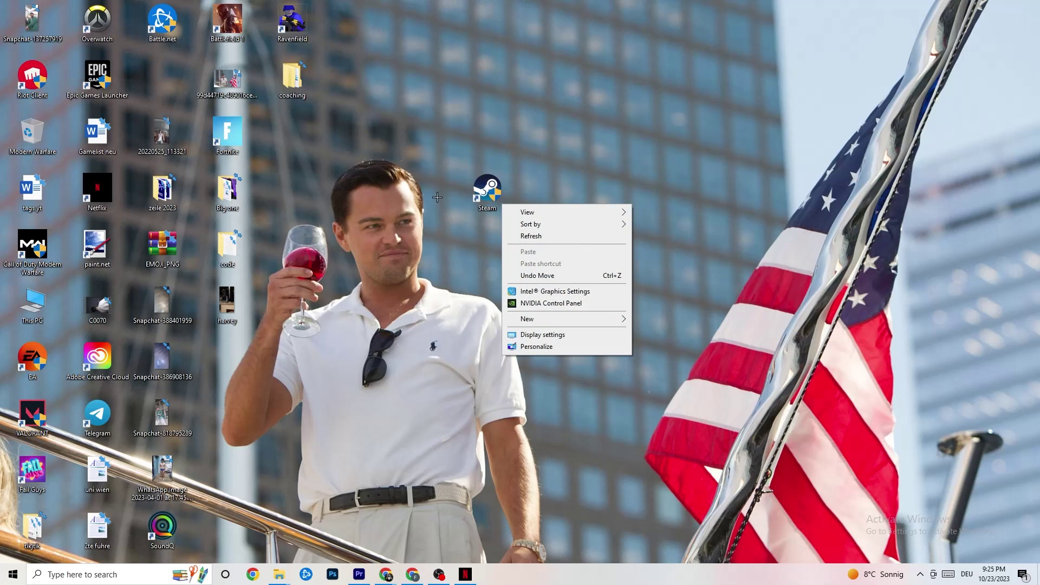
{"action": "right_click", "coordinate": [517, 108]}
{"action": "left_click", "coordinate": [384, 61]}
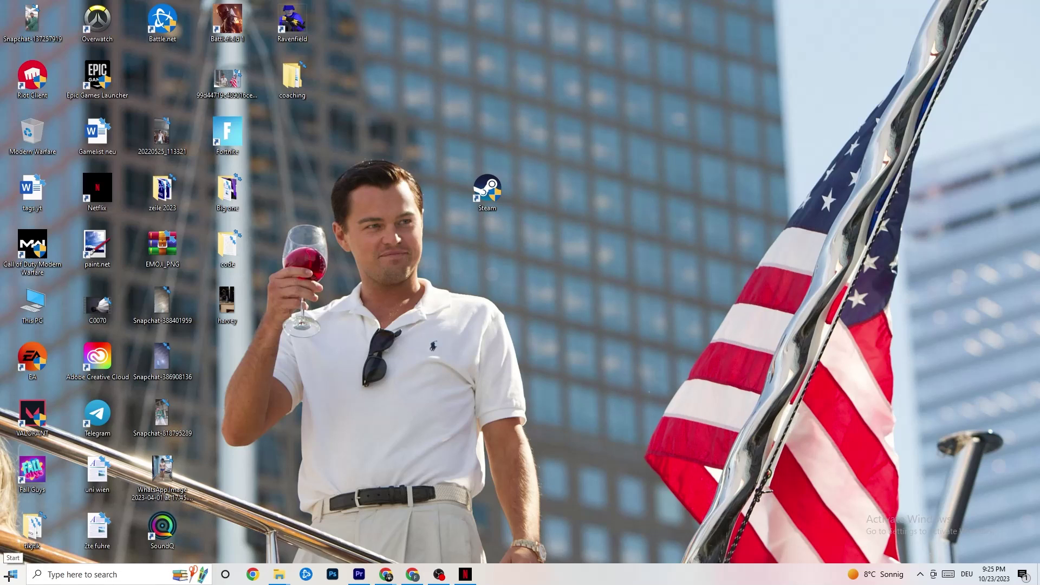
- Open Task Manager and review the running processes and the options available for Windows Explorer
{"action": "left_click", "coordinate": [483, 190]}
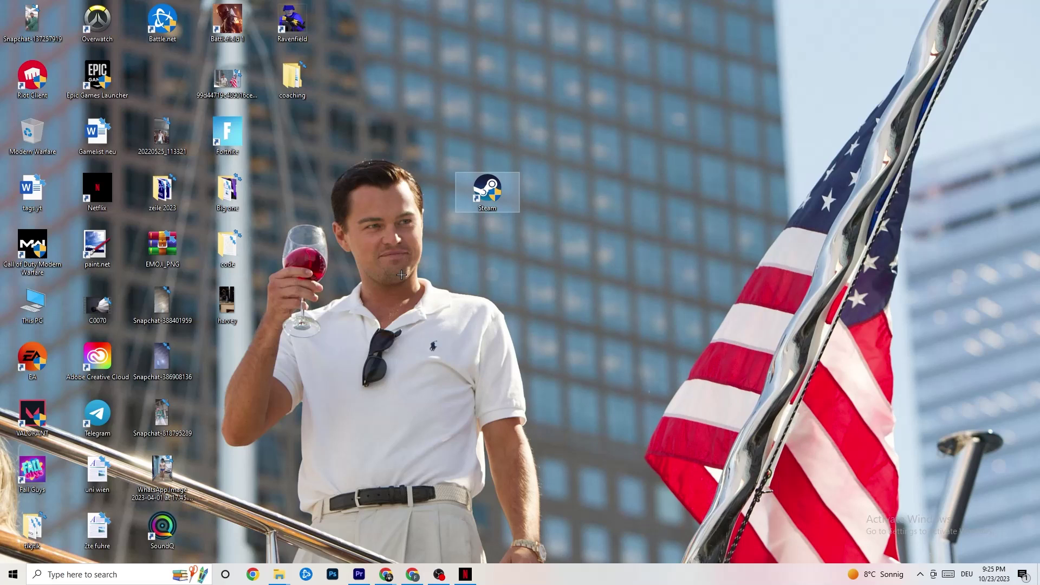
{"action": "right_click", "coordinate": [577, 582]}
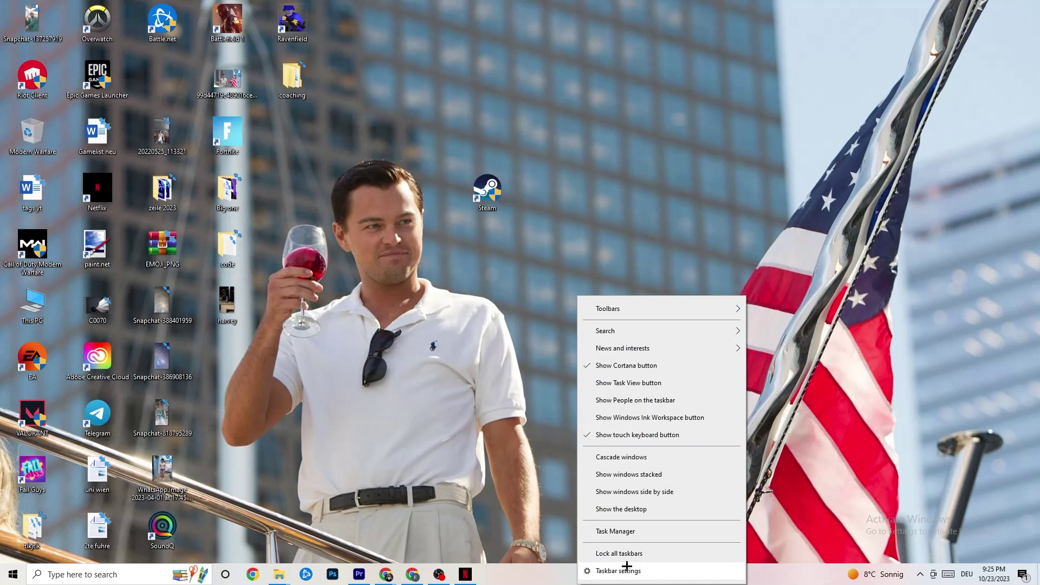
{"action": "left_click", "coordinate": [638, 539]}
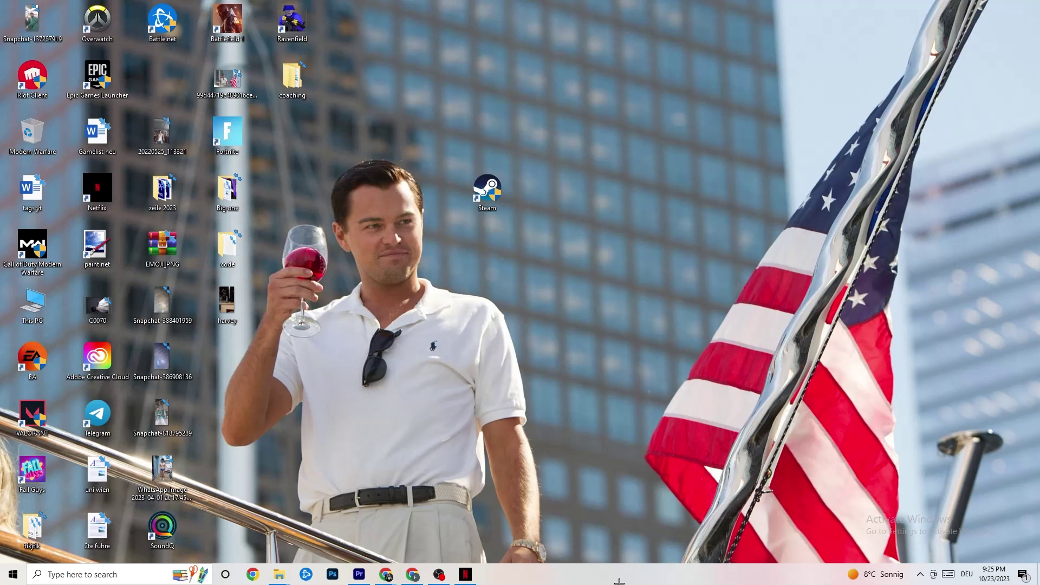
{"action": "left_click", "coordinate": [602, 23]}
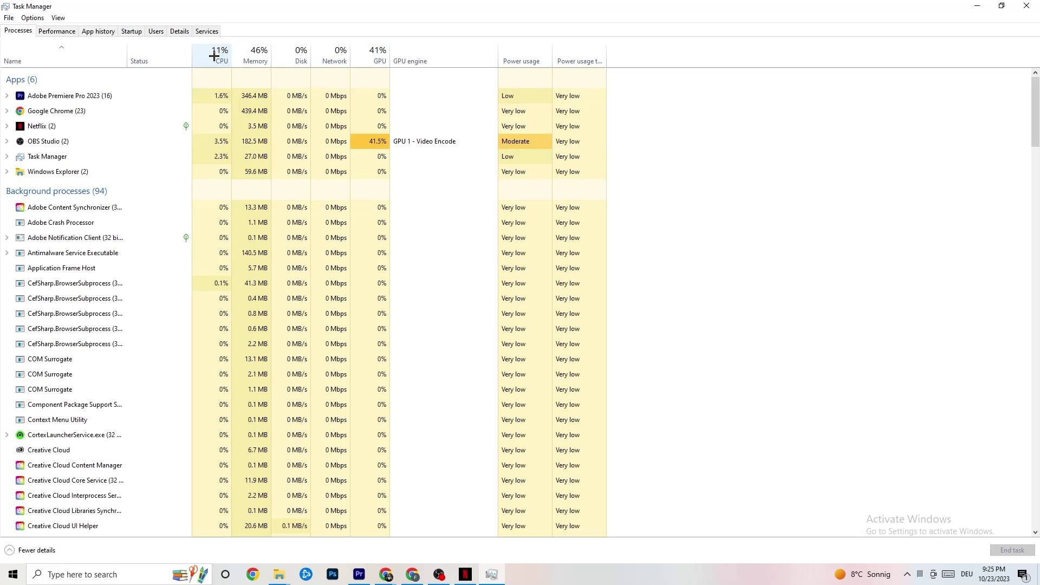
{"action": "right_click", "coordinate": [69, 172]}
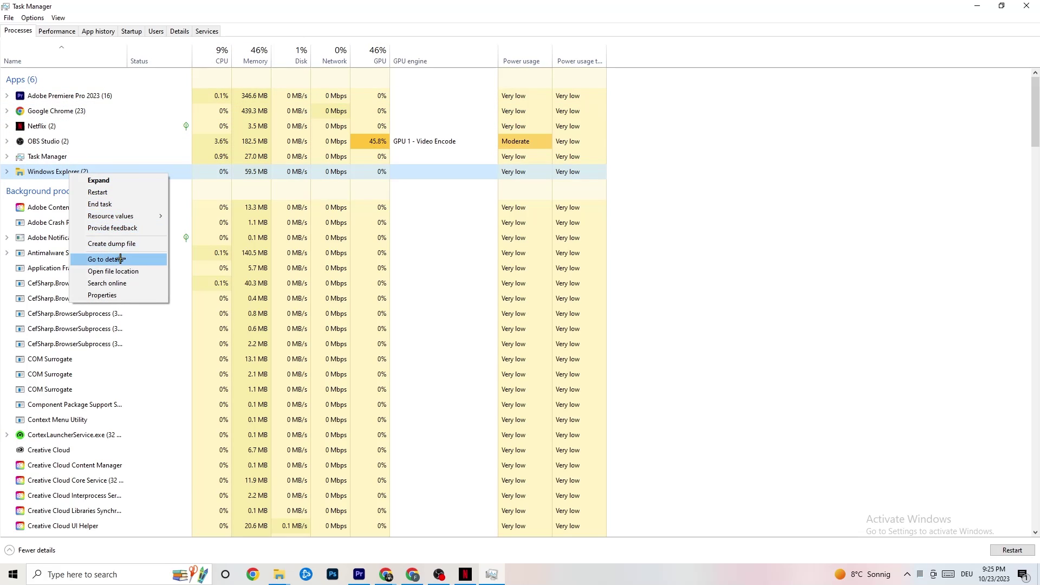
{"action": "left_click", "coordinate": [782, 146]}
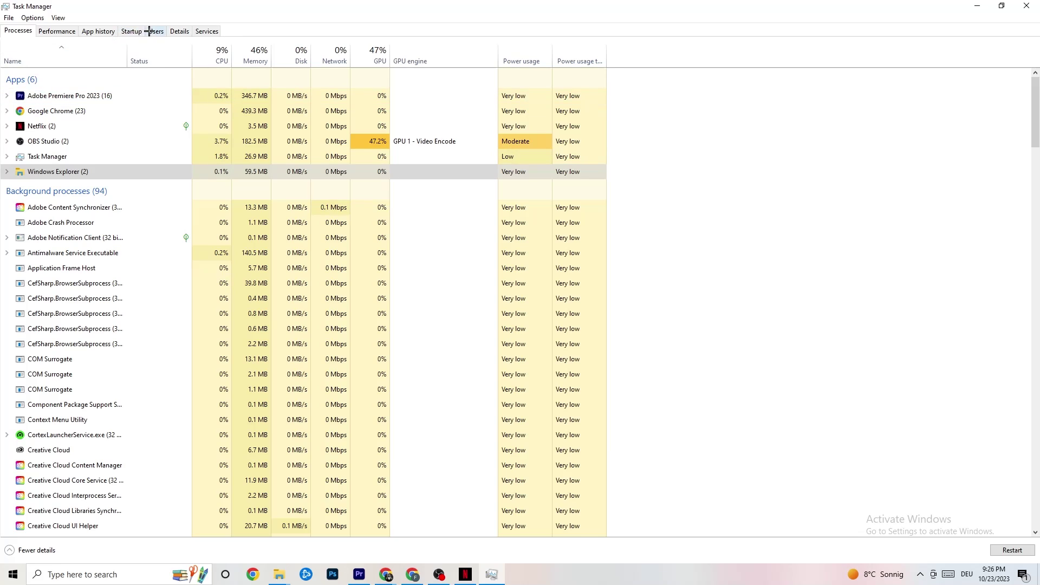
- Review the startup apps' disable option and the priority levels for the Adobe Premiere Pro process, and close Task Manager
{"action": "left_click", "coordinate": [131, 31]}
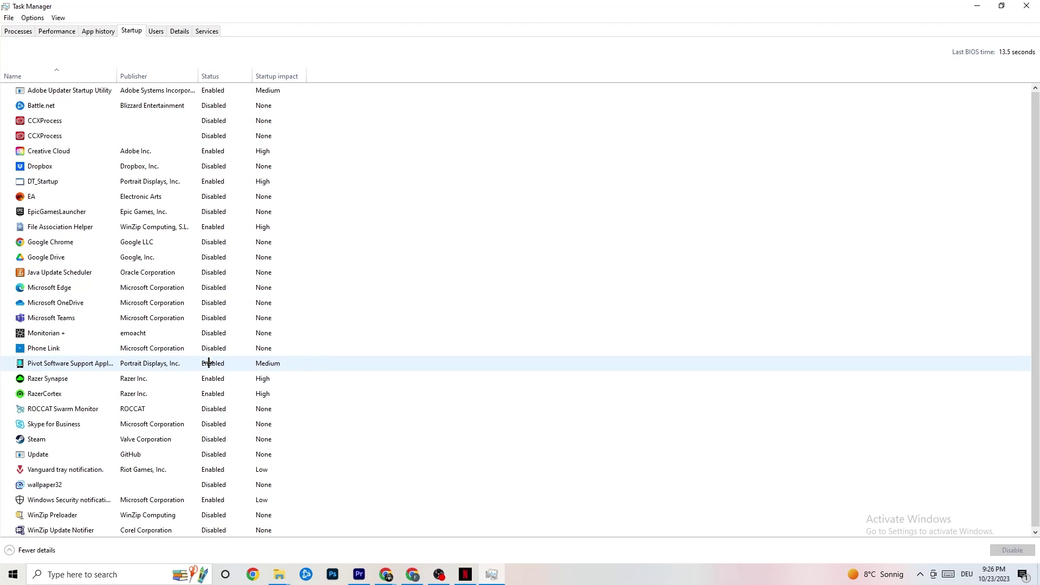
{"action": "right_click", "coordinate": [210, 364]}
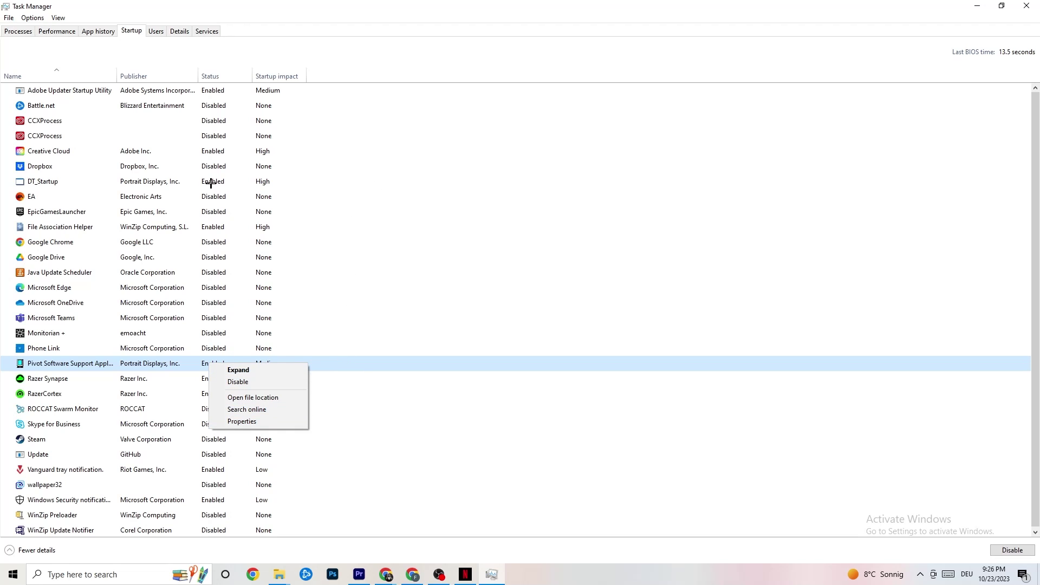
{"action": "left_click", "coordinate": [179, 31]}
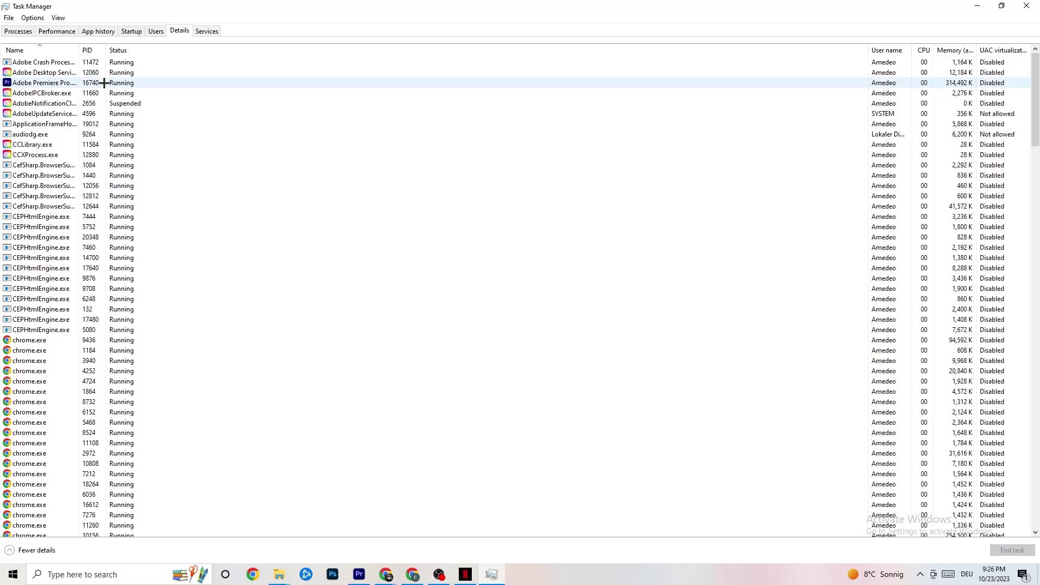
{"action": "right_click", "coordinate": [46, 88]}
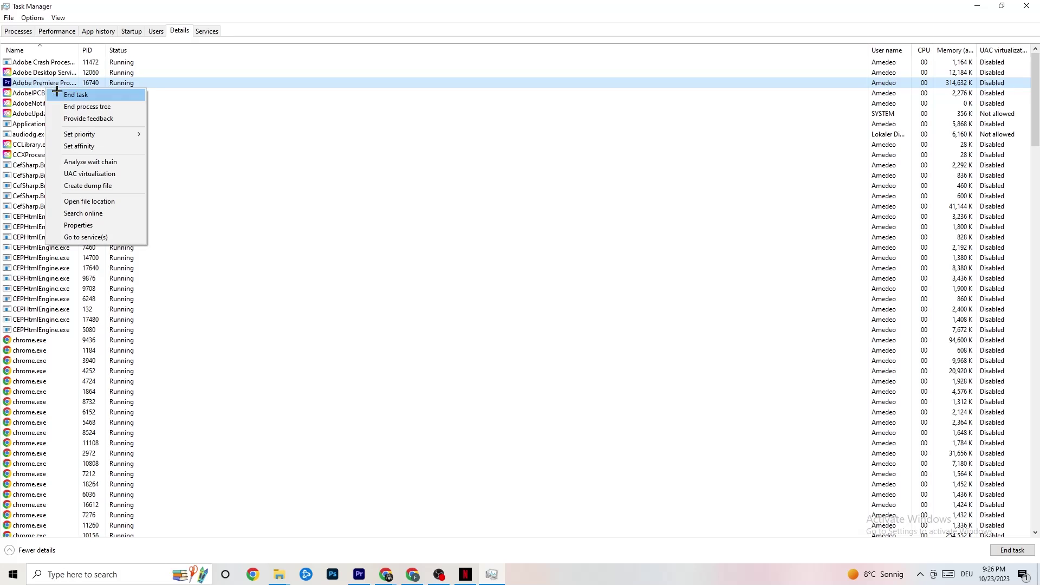
{"action": "mouse_move", "coordinate": [103, 134]}
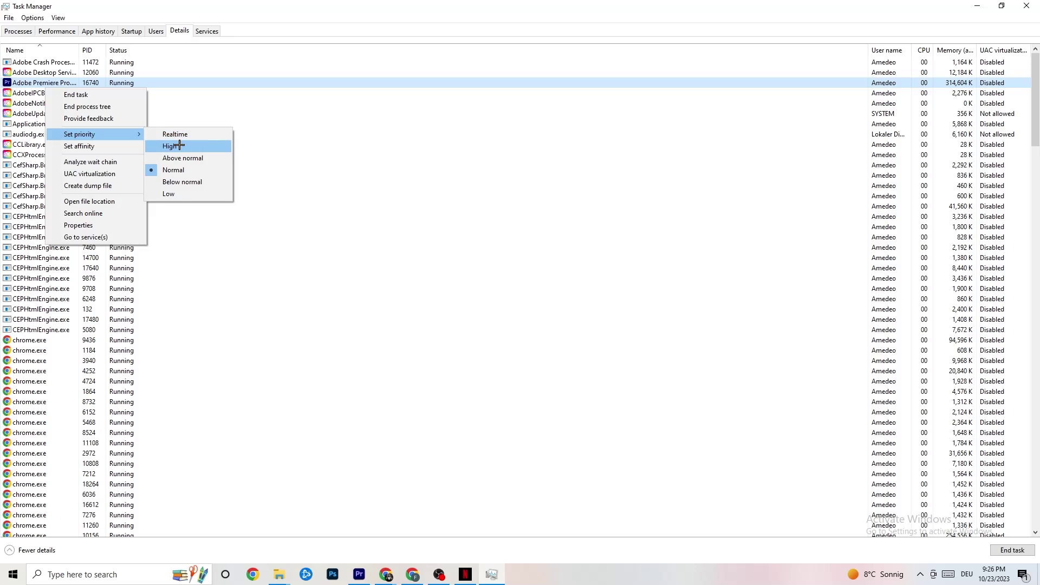
{"action": "left_click", "coordinate": [311, 101]}
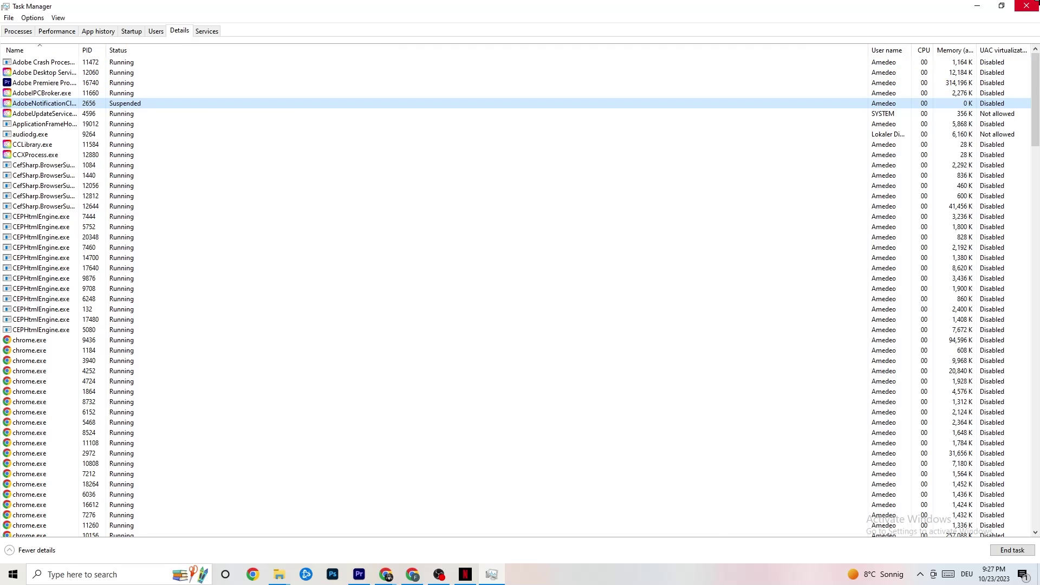
{"action": "left_click", "coordinate": [1026, 6]}
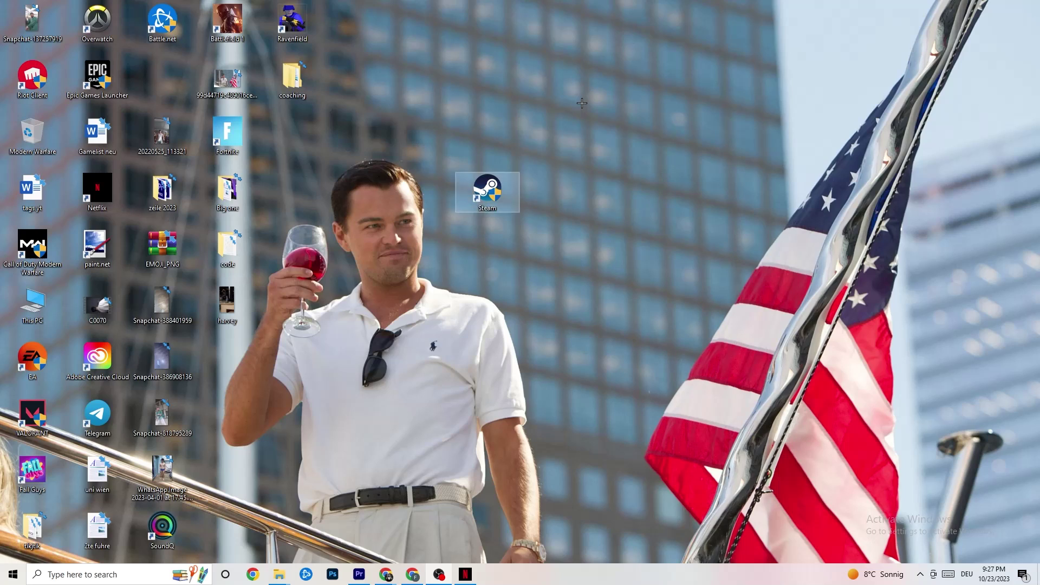
- Open the NVIDIA Control Panel, review the image settings preview and the resolution and refresh rate options, and close it
{"action": "right_click", "coordinate": [582, 103]}
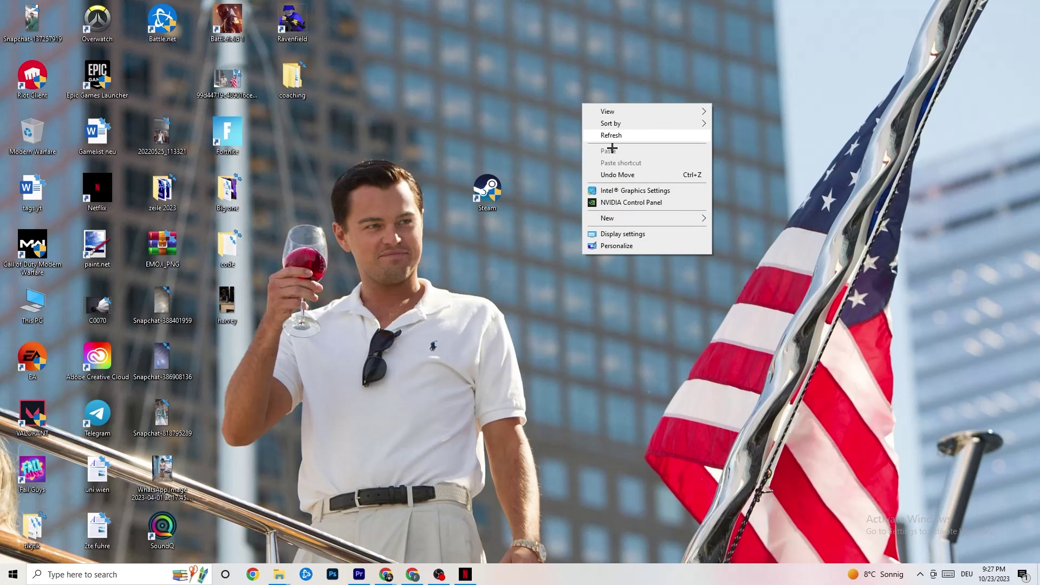
{"action": "left_click", "coordinate": [616, 203]}
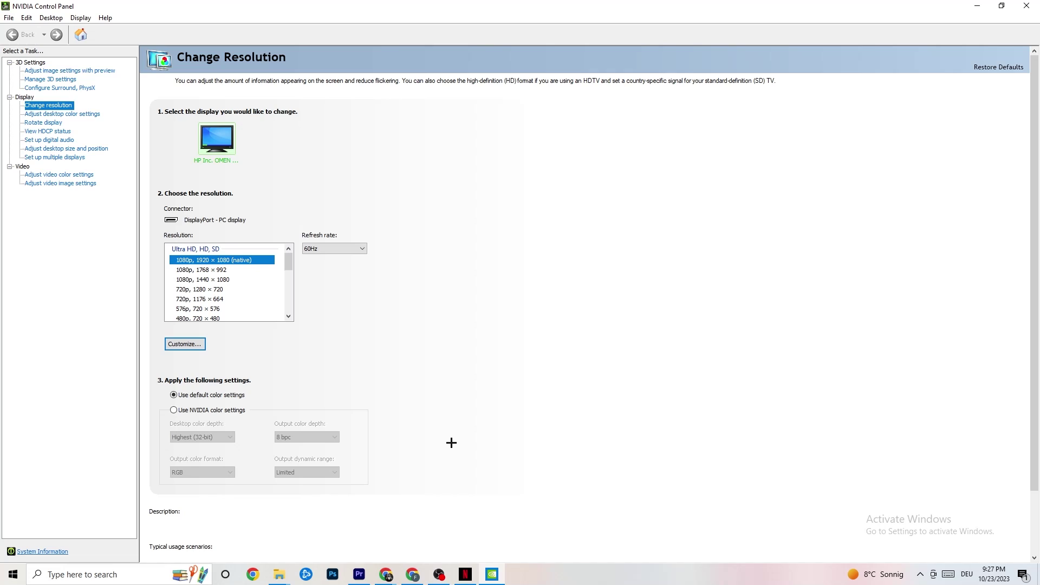
{"action": "left_click", "coordinate": [58, 72]}
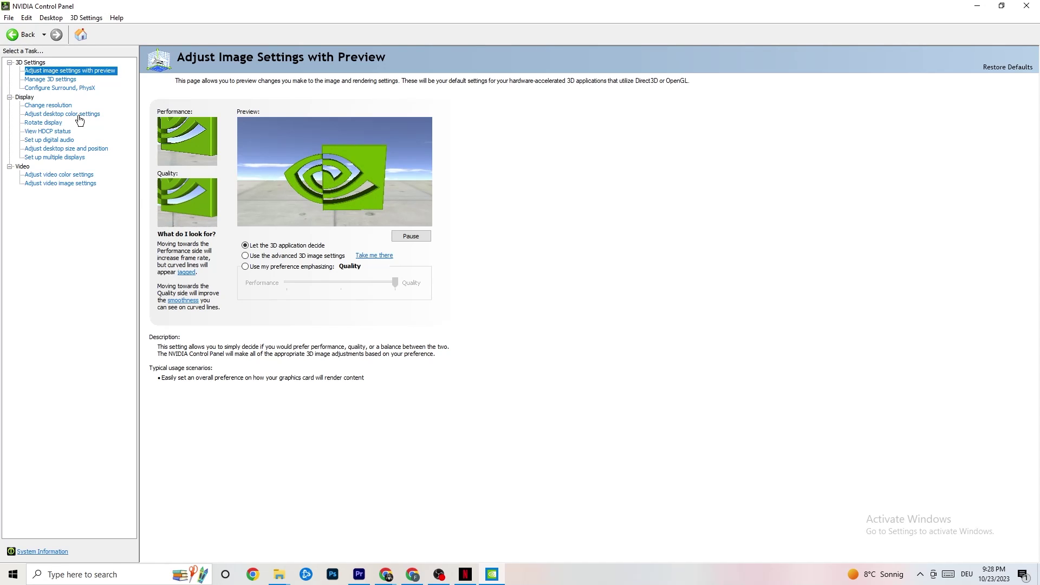
{"action": "left_click", "coordinate": [38, 106]}
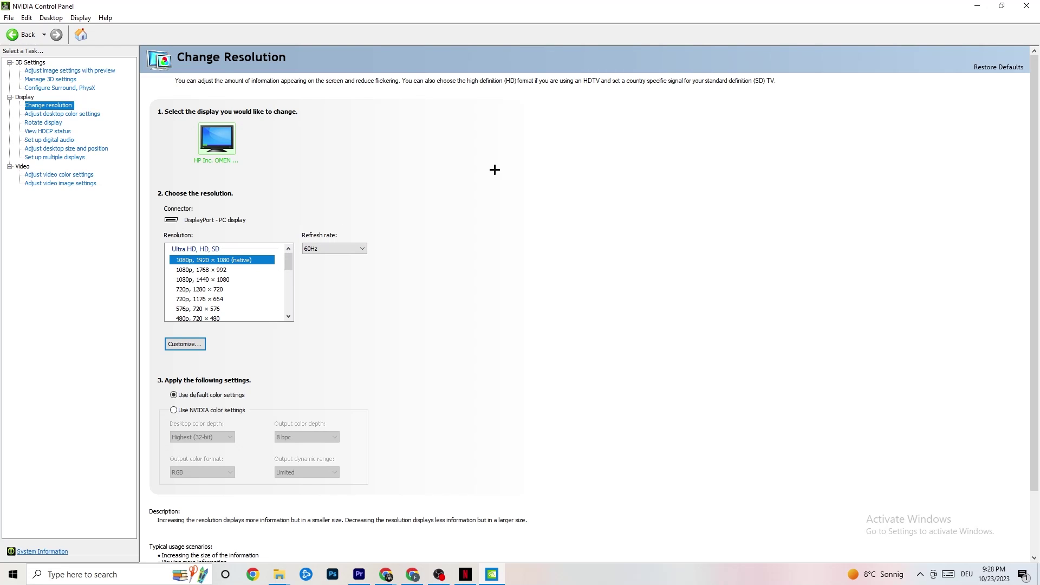
{"action": "left_click", "coordinate": [1027, 6]}
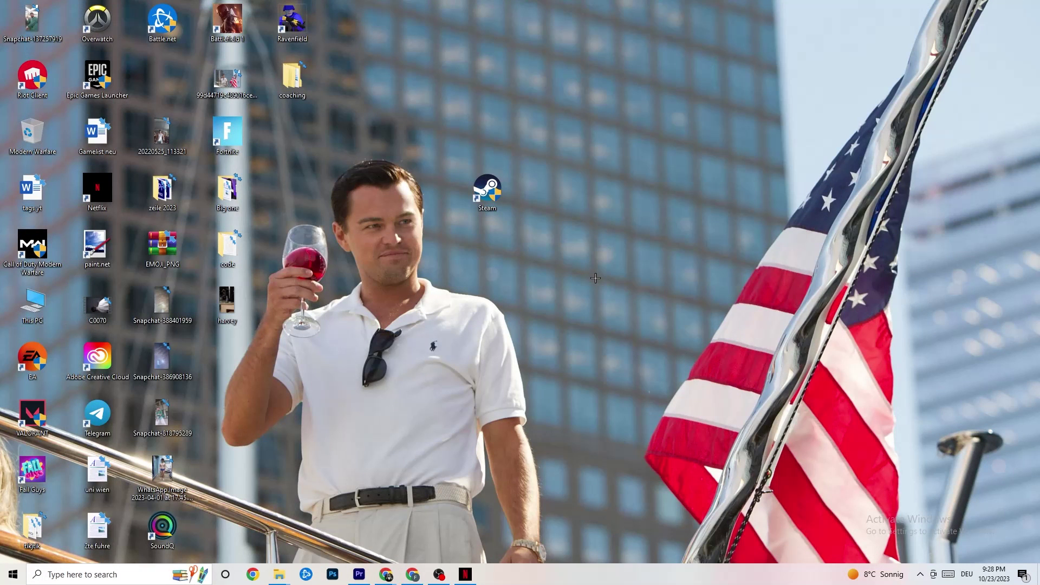